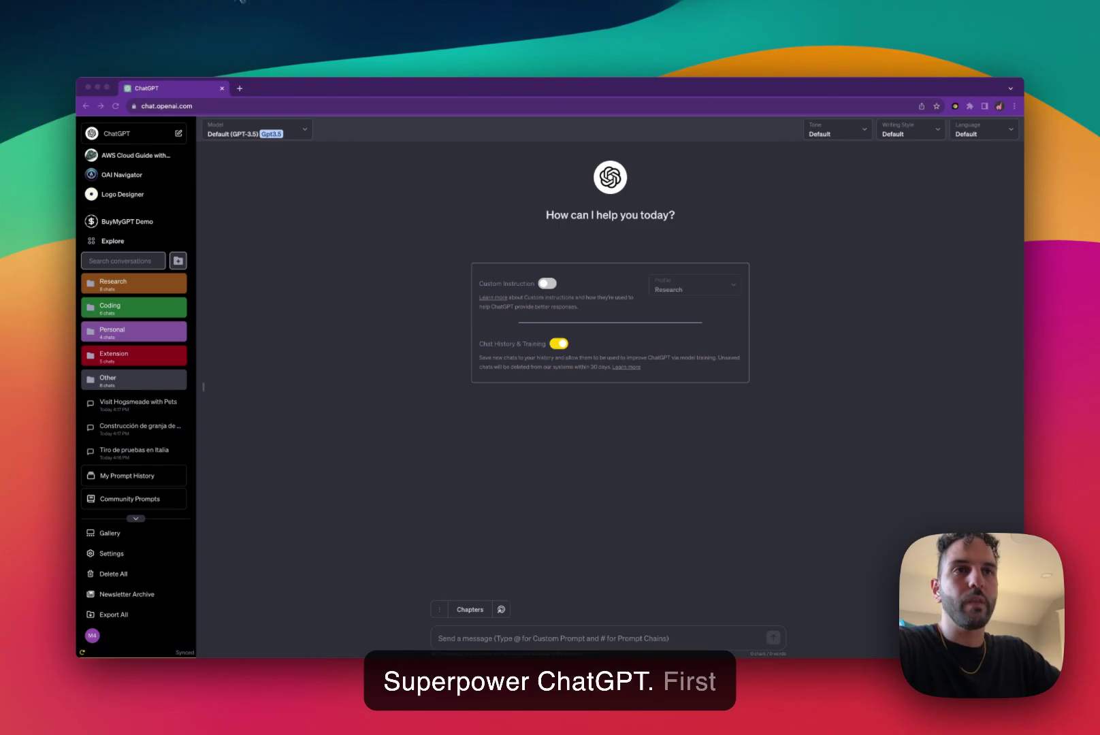
Step: Open a new blank browser tab next to the ChatGPT tab
click(239, 88)
Step: Search for 'superpower chatgpt' and open the Superpower ChatGPT Chrome Web Store listing
text(superpower chatgpt)
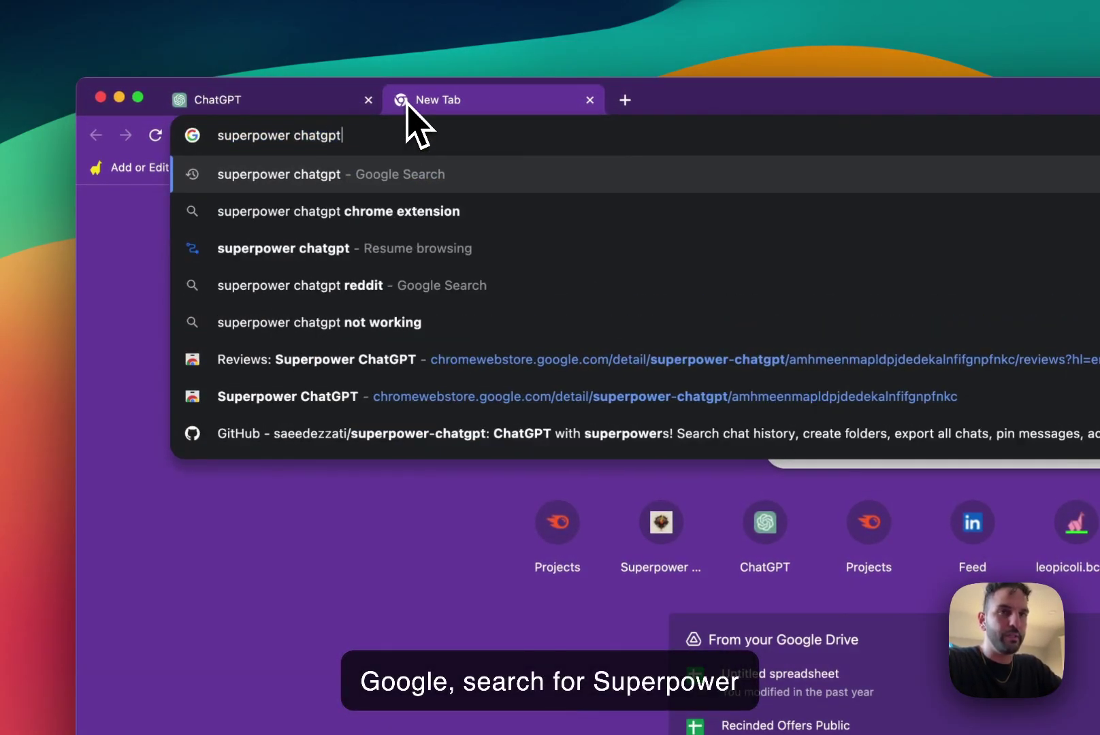
key(Return)
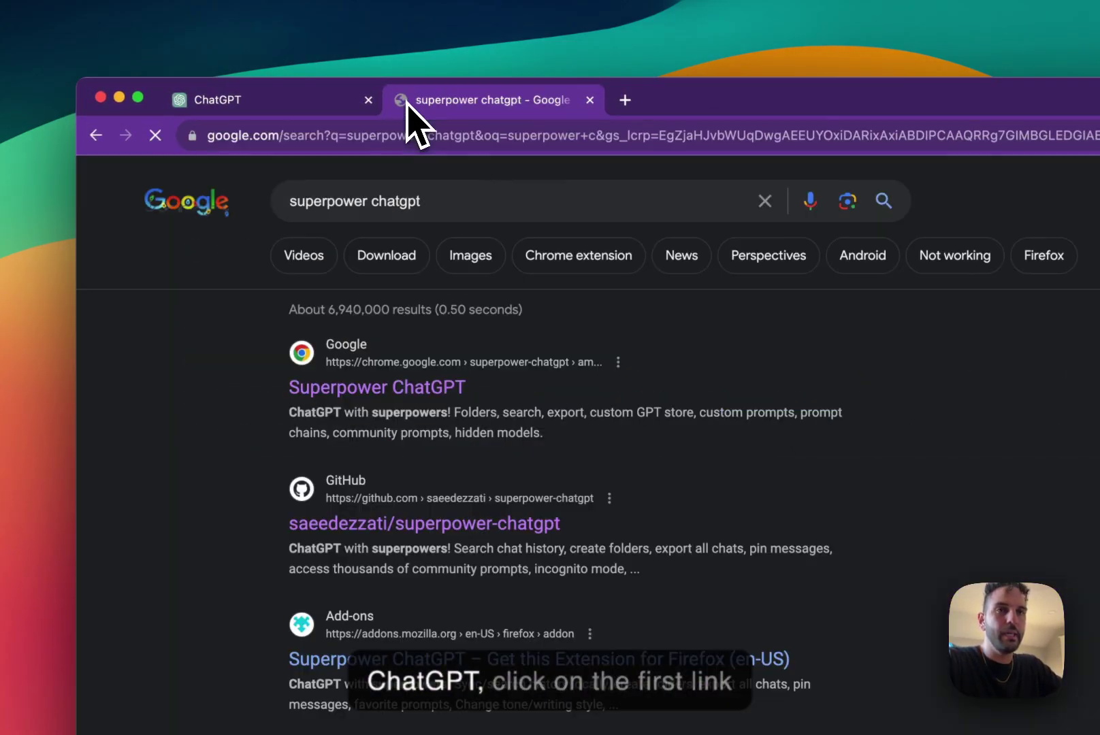
click(379, 391)
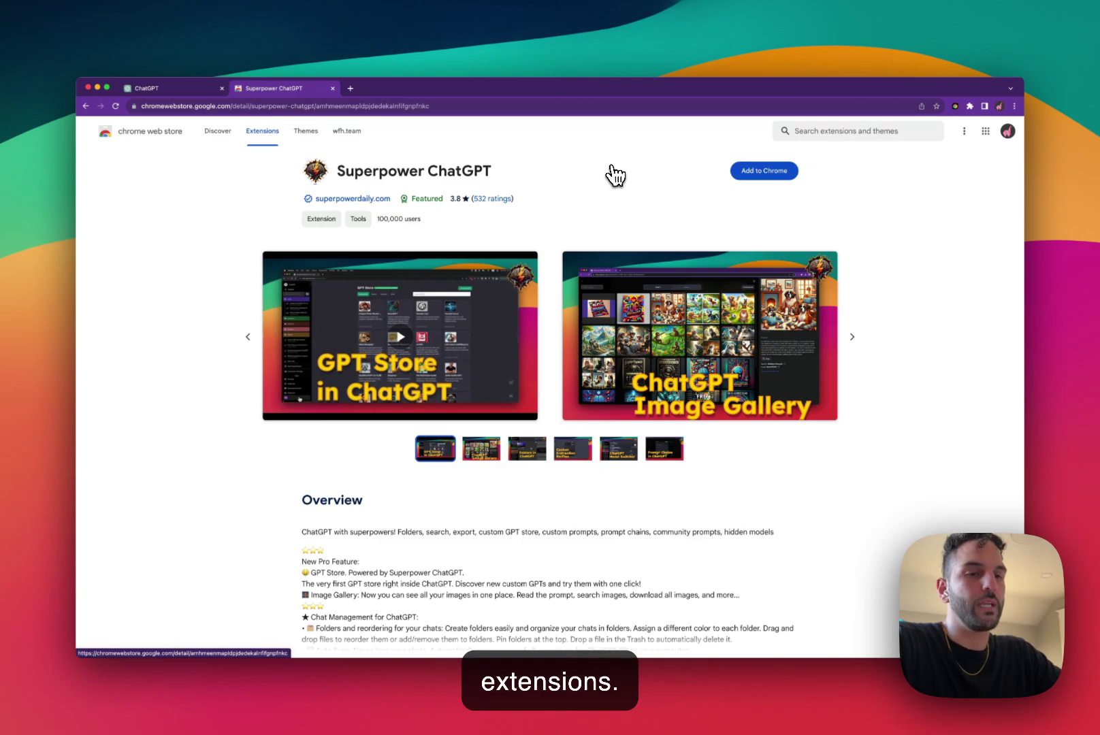
Step: Close the Chrome Web Store tab to return to the ChatGPT page
key(super+w)
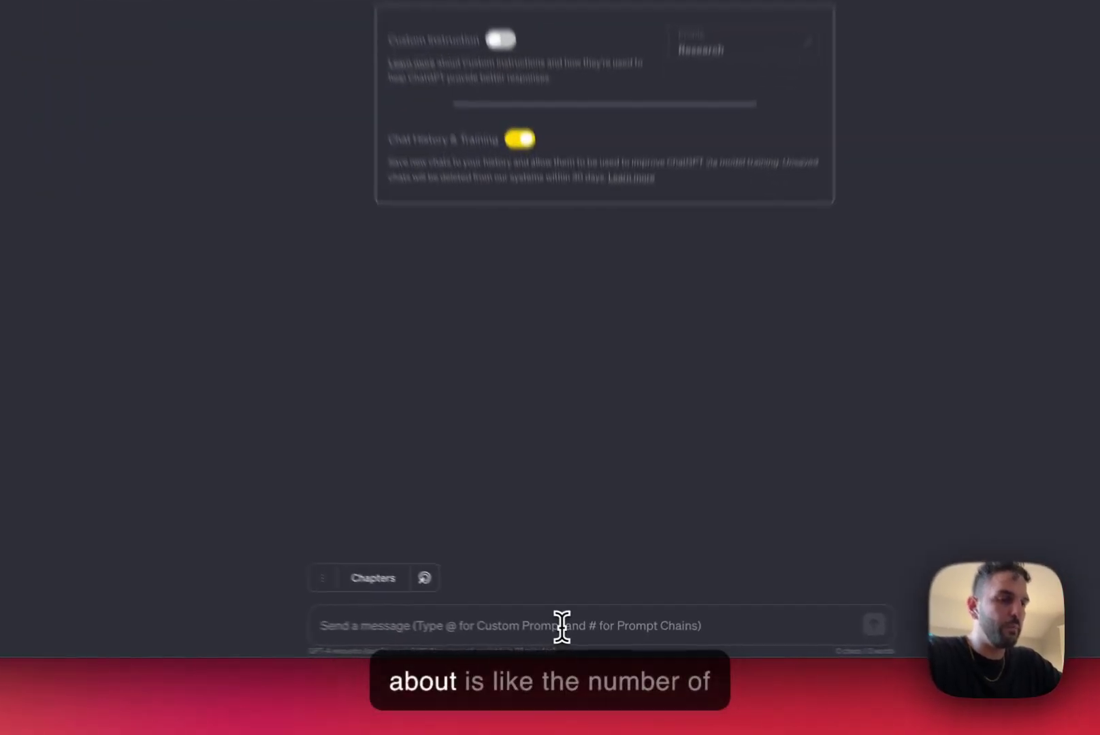
click(584, 639)
text(dask jslak)
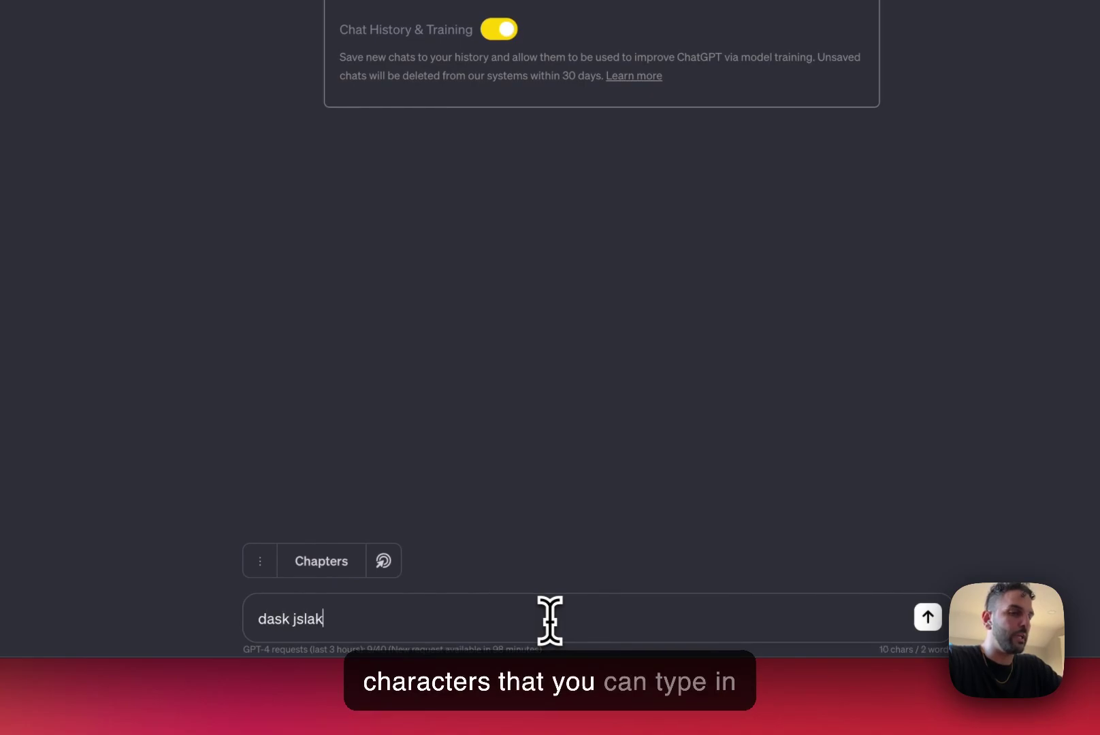
key(BackSpace)
key(BackSpace)
key(BackSpace)
key(BackSpace)
key(BackSpace)
key(BackSpace)
key(BackSpace)
key(BackSpace)
key(BackSpace)
key(BackSpace)
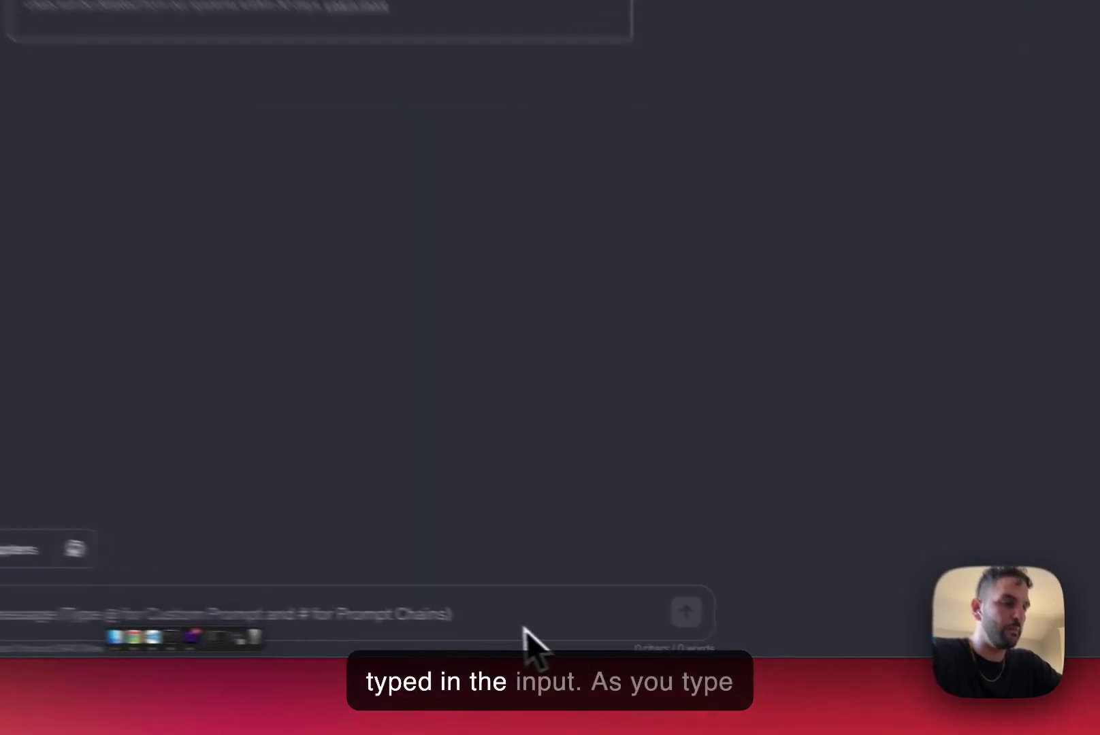
text(asdas)
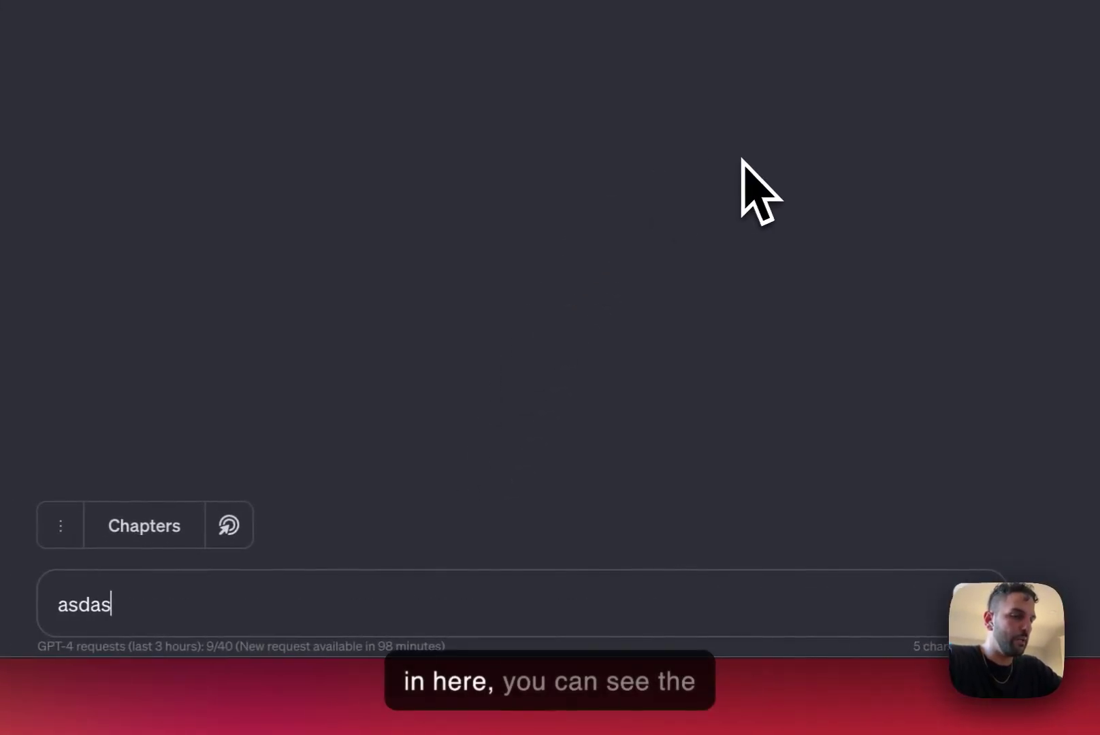
text( sadj jlasdads)
key(ctrl+a)
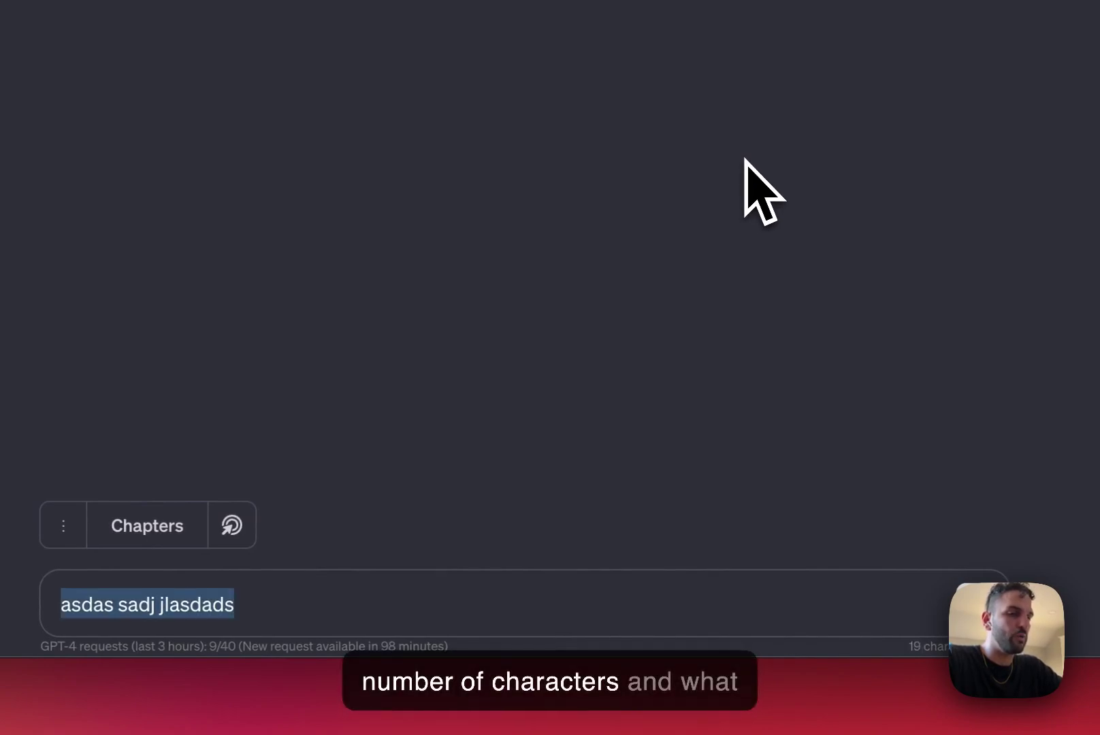
key(BackSpace)
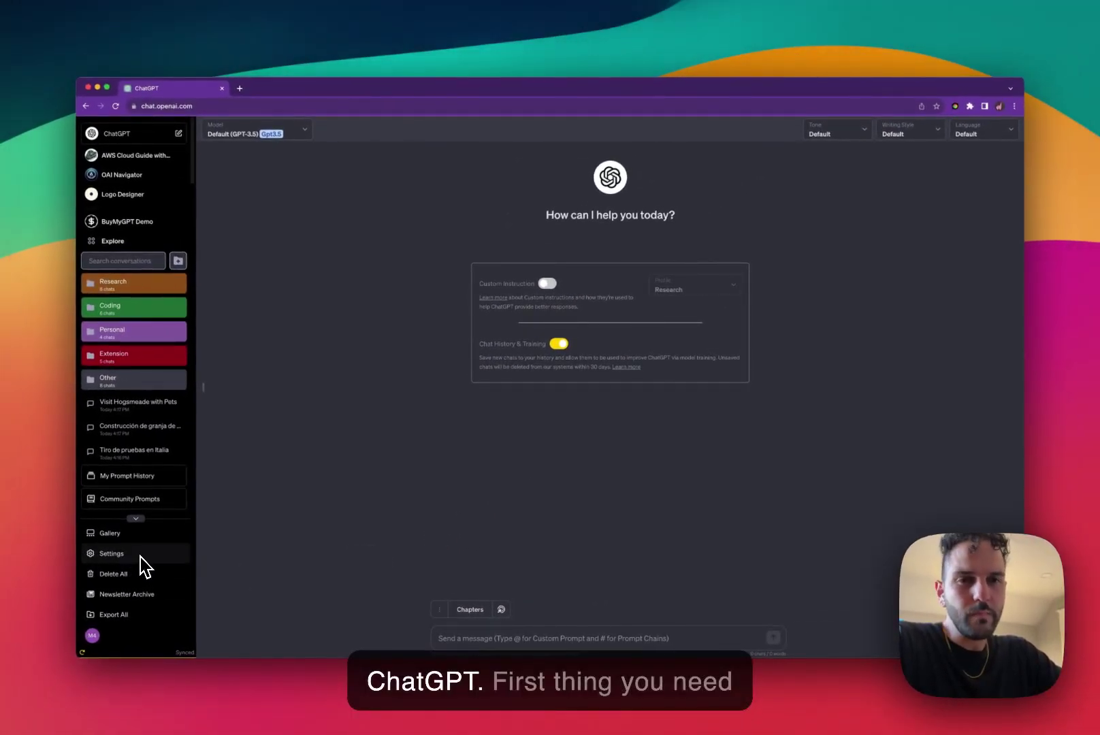
Step: Show Superpower's Splitter settings, with Auto Split on and chunk size 10000
click(140, 557)
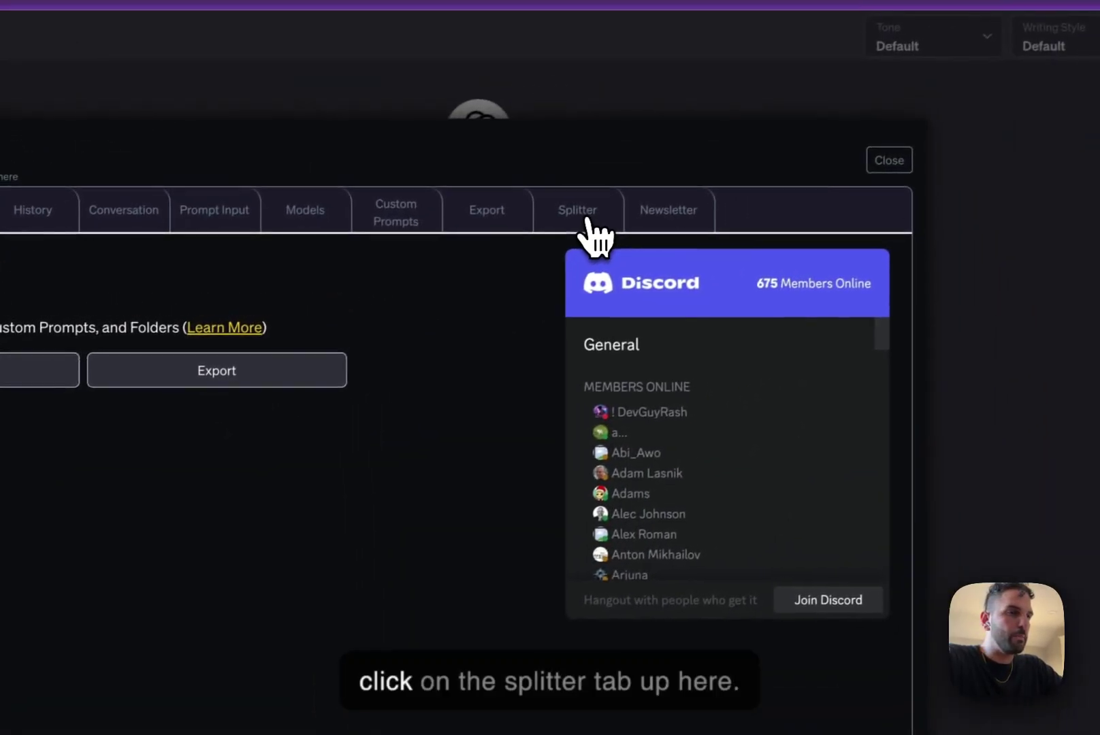
click(584, 222)
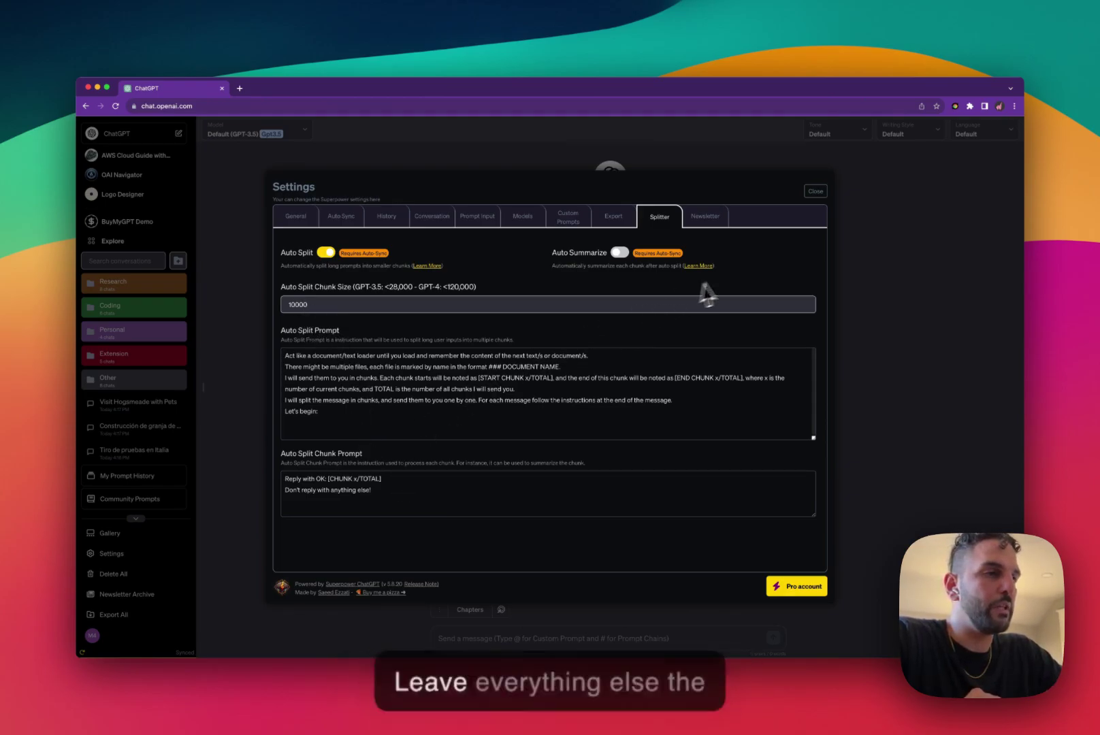
Step: Close the Superpower Settings dialog to return to the new-chat screen
click(816, 192)
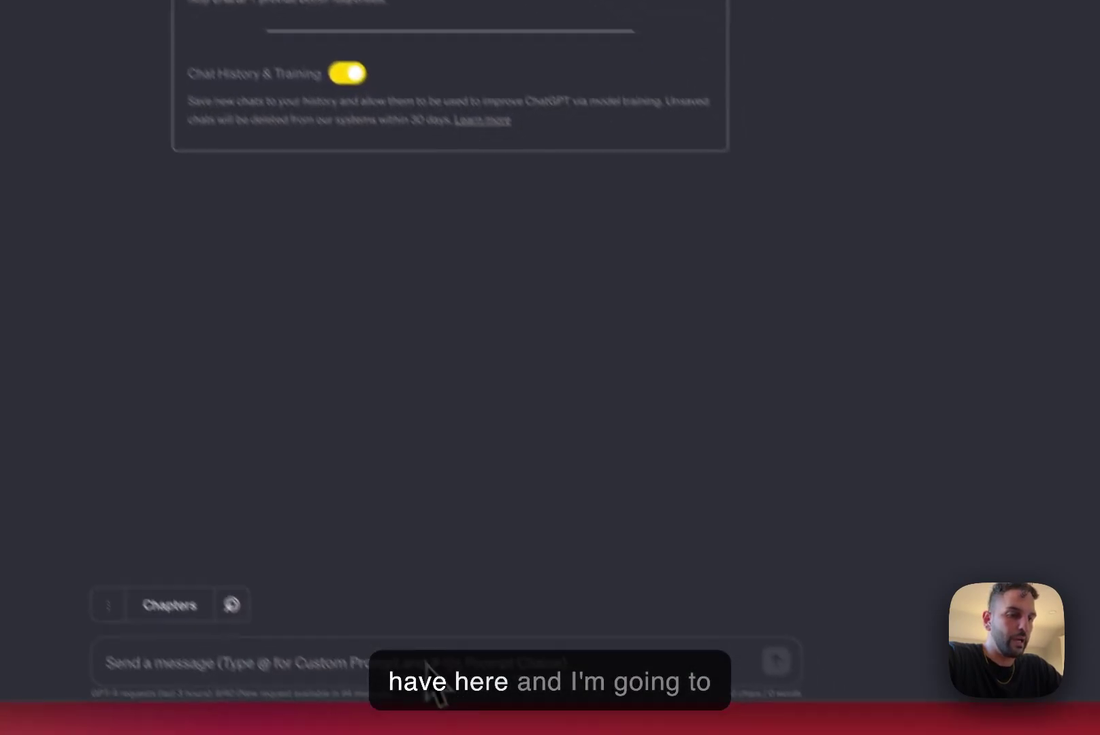
Step: Paste the roughly 30,000-character Harry Potter chapter into the message box
key(ctrl+v)
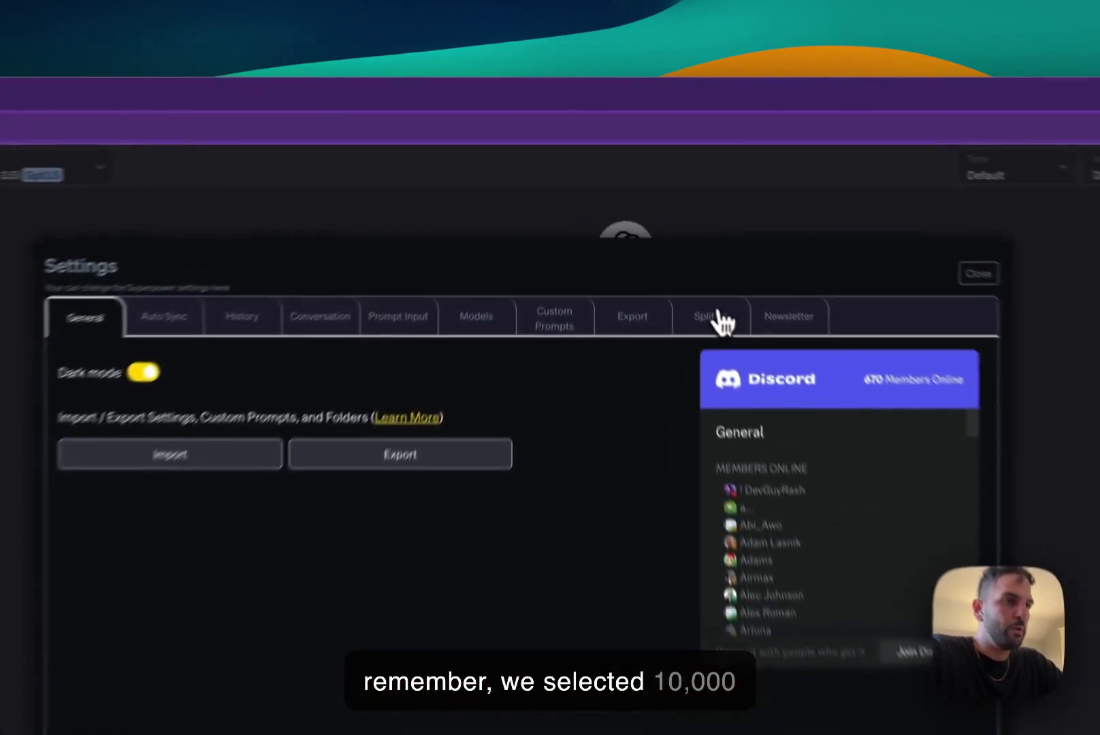
click(657, 216)
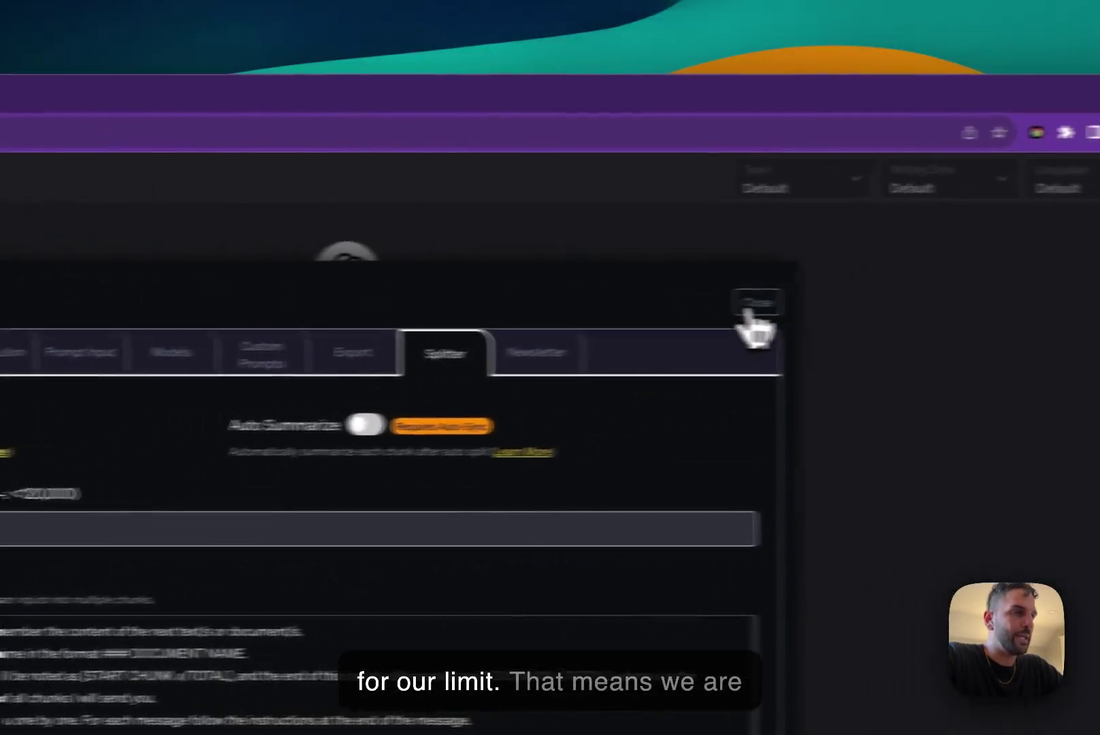
click(748, 307)
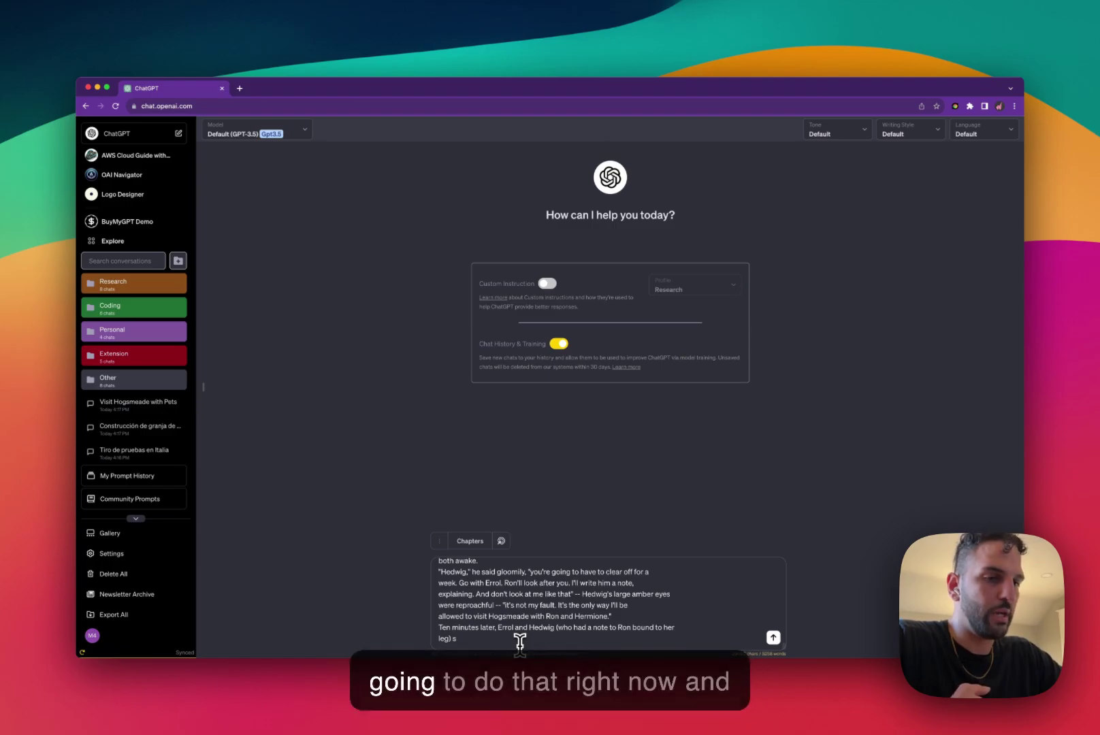
Step: Send the pasted passage so Superpower splits it into three acknowledged chunks
key(Return)
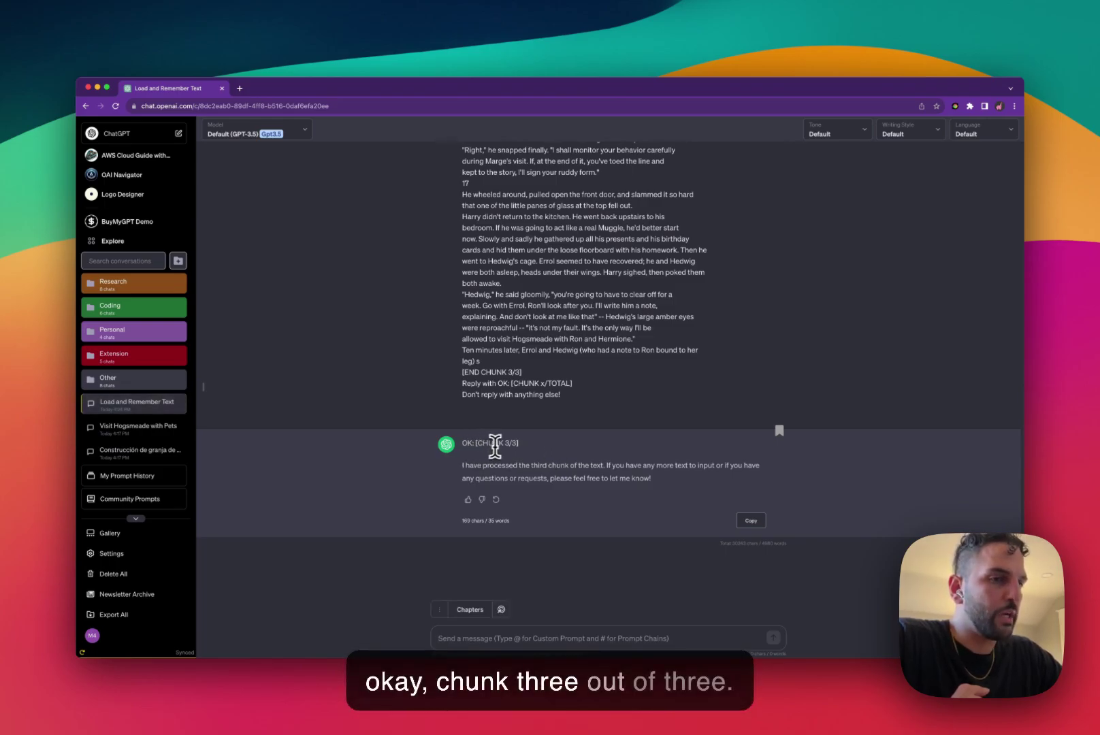
scroll(524, 449, up, 20)
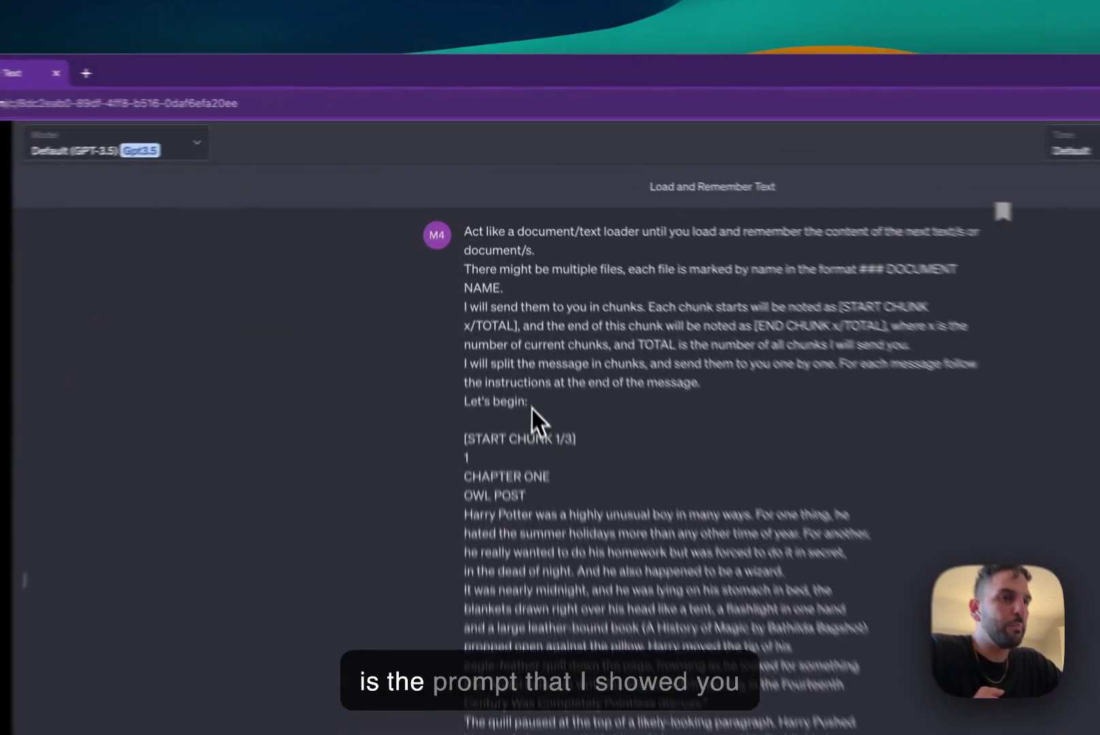
drag(502, 289, 463, 187)
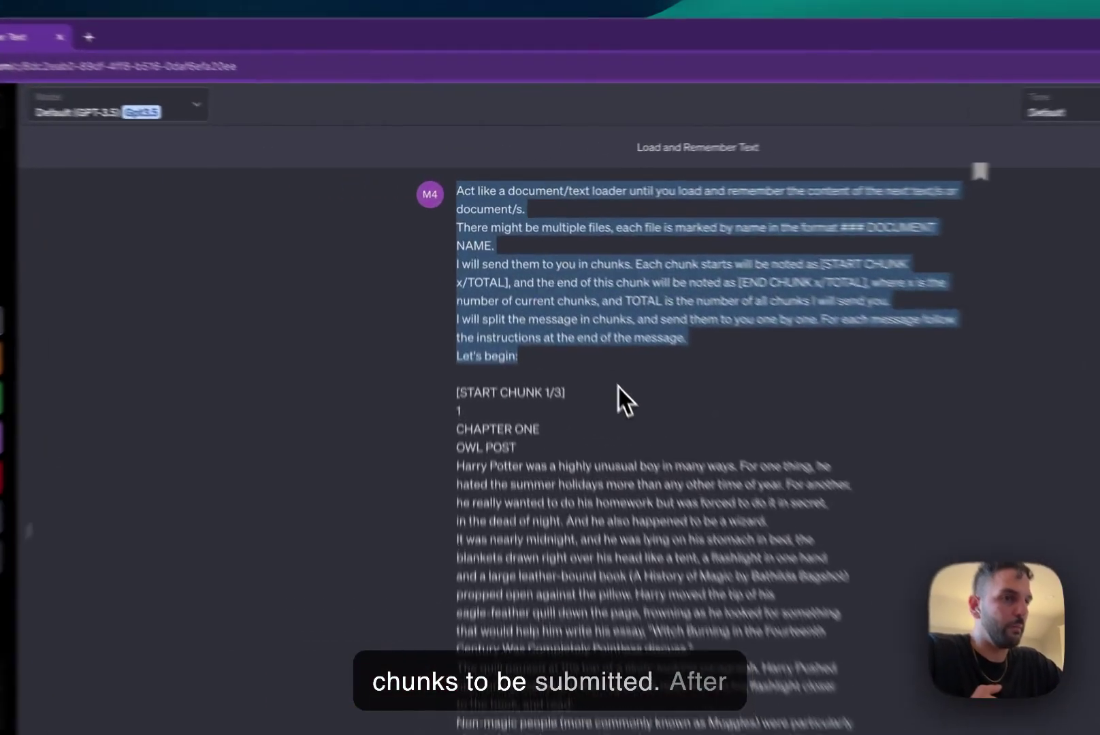
click(544, 297)
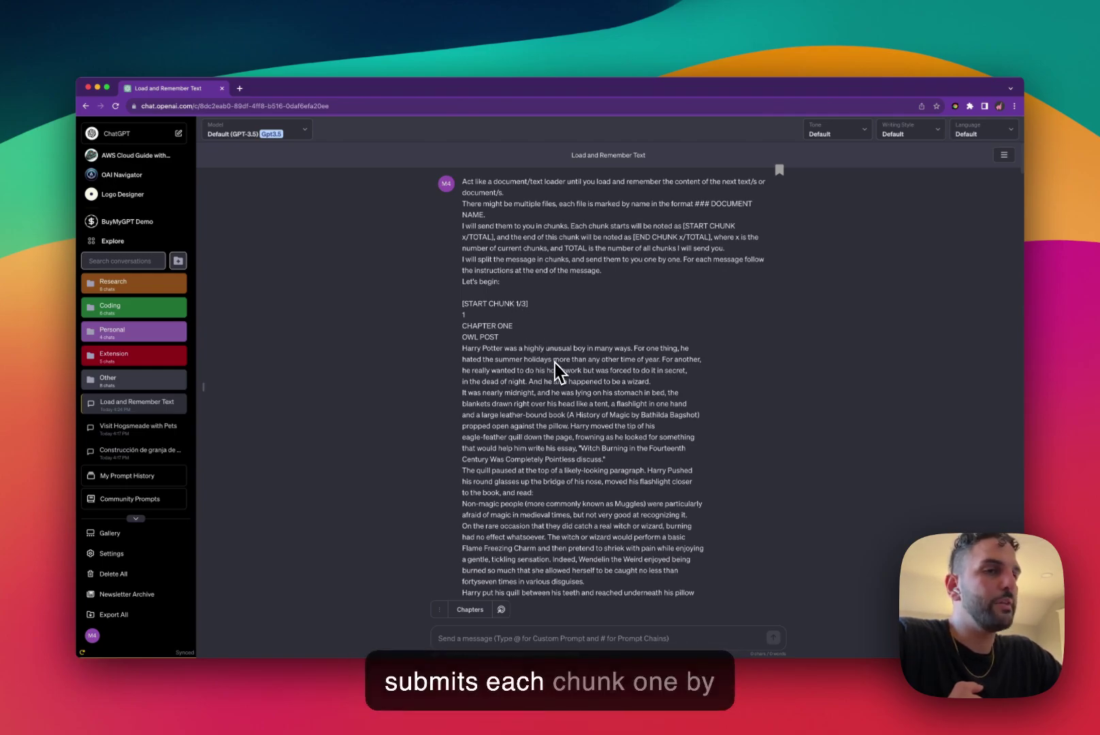
scroll(556, 372, down, 15)
scroll(556, 364, down, 20)
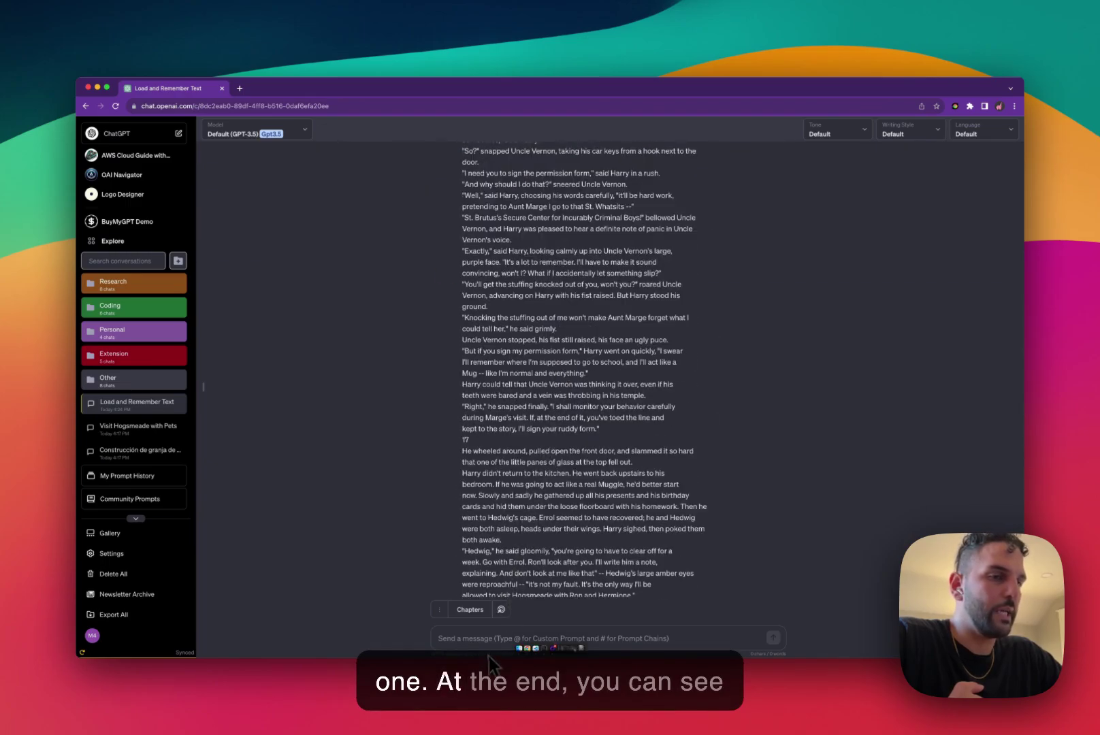
scroll(524, 450, down, 5)
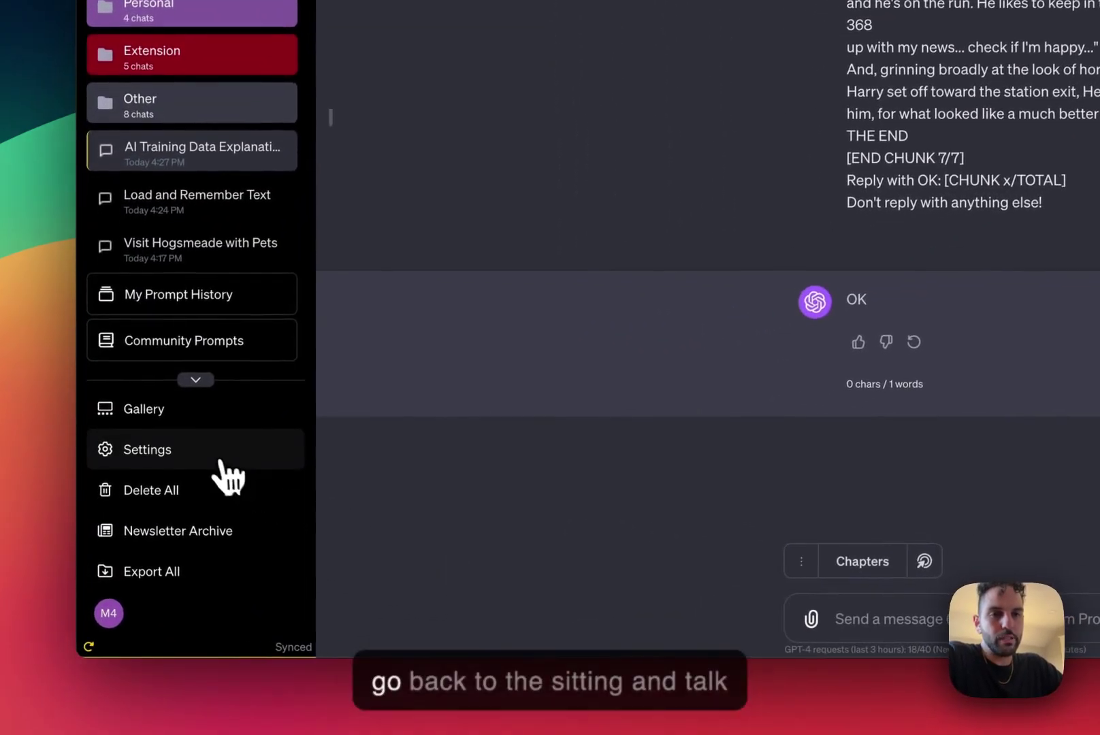
Step: Show Superpower's Splitter settings, with chunk size 100000 and Auto Summarize off
click(146, 554)
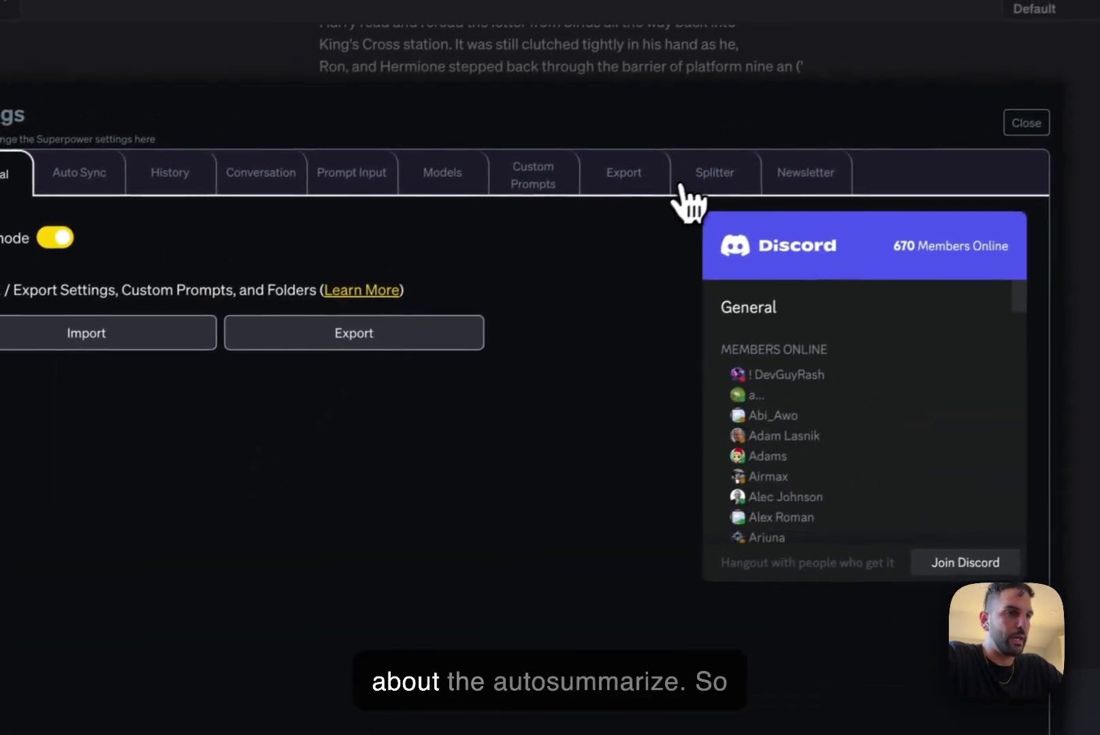
click(790, 118)
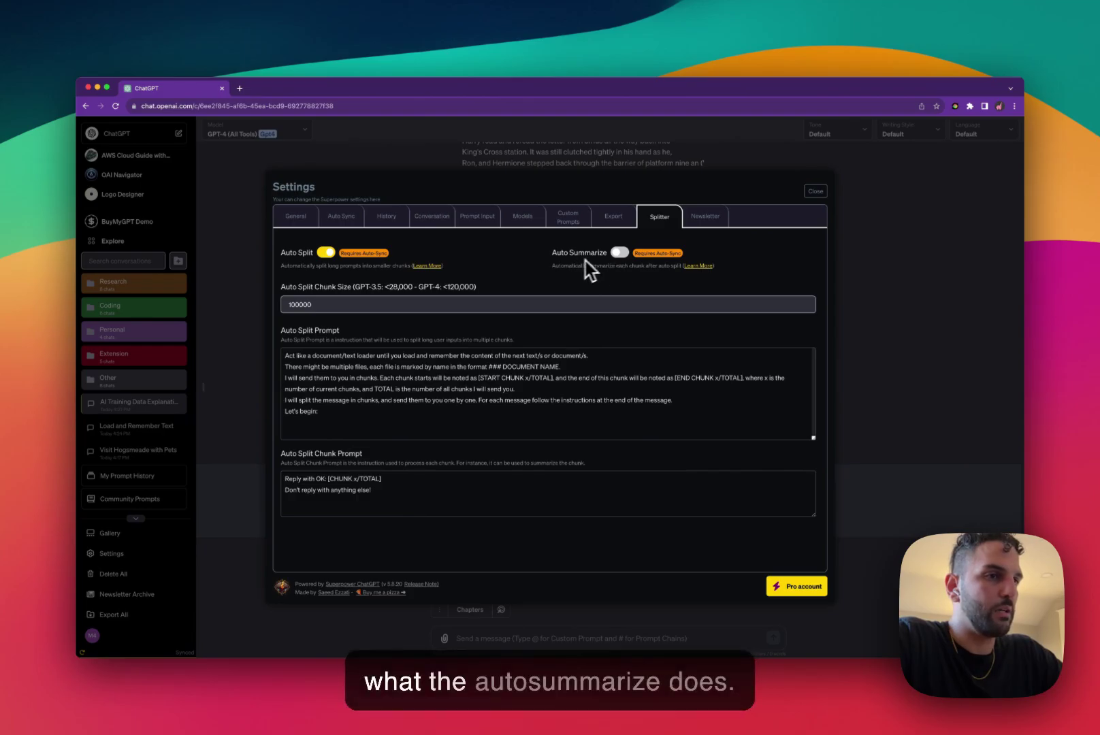
Step: Switch on the Auto Summarize toggle in the Splitter settings
click(619, 253)
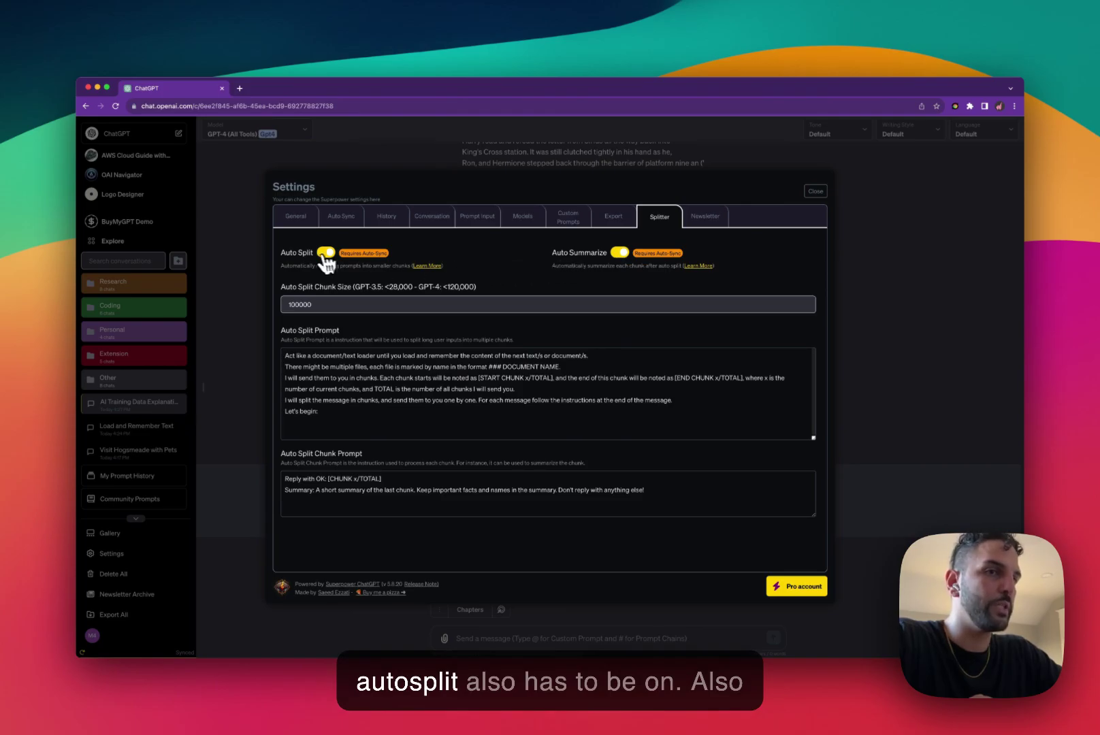
Step: Change the Auto Split chunk size from 100000 to 10000 and close the settings
click(292, 305)
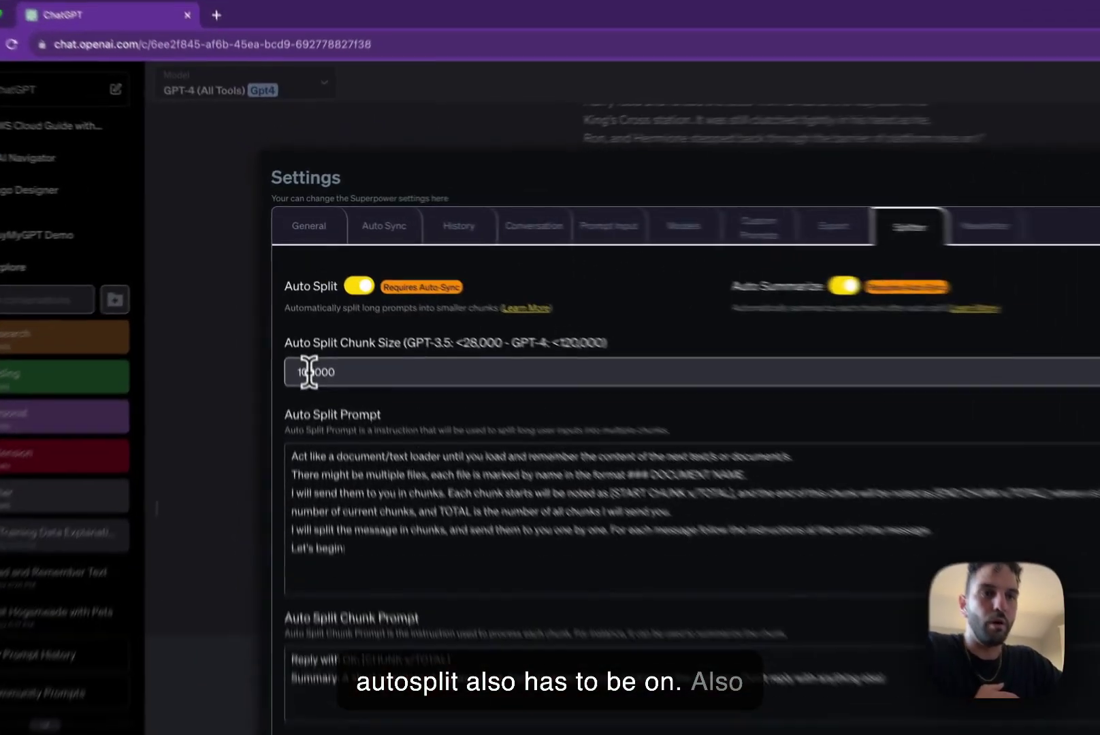
key(Delete)
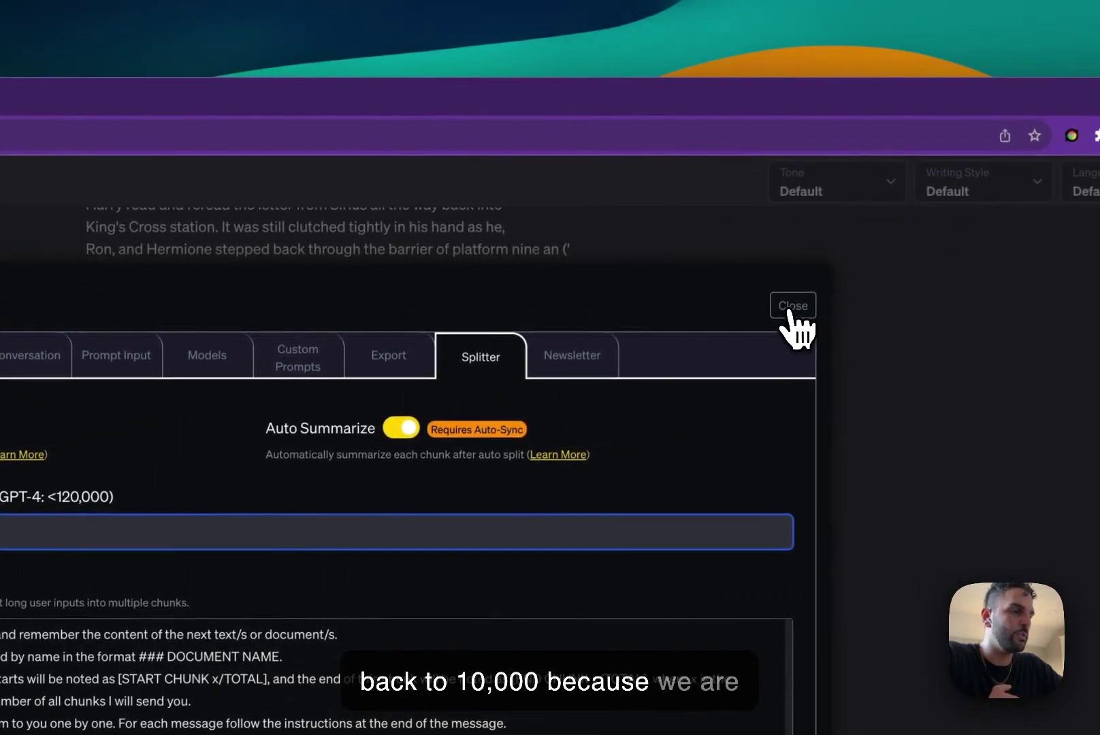
click(792, 306)
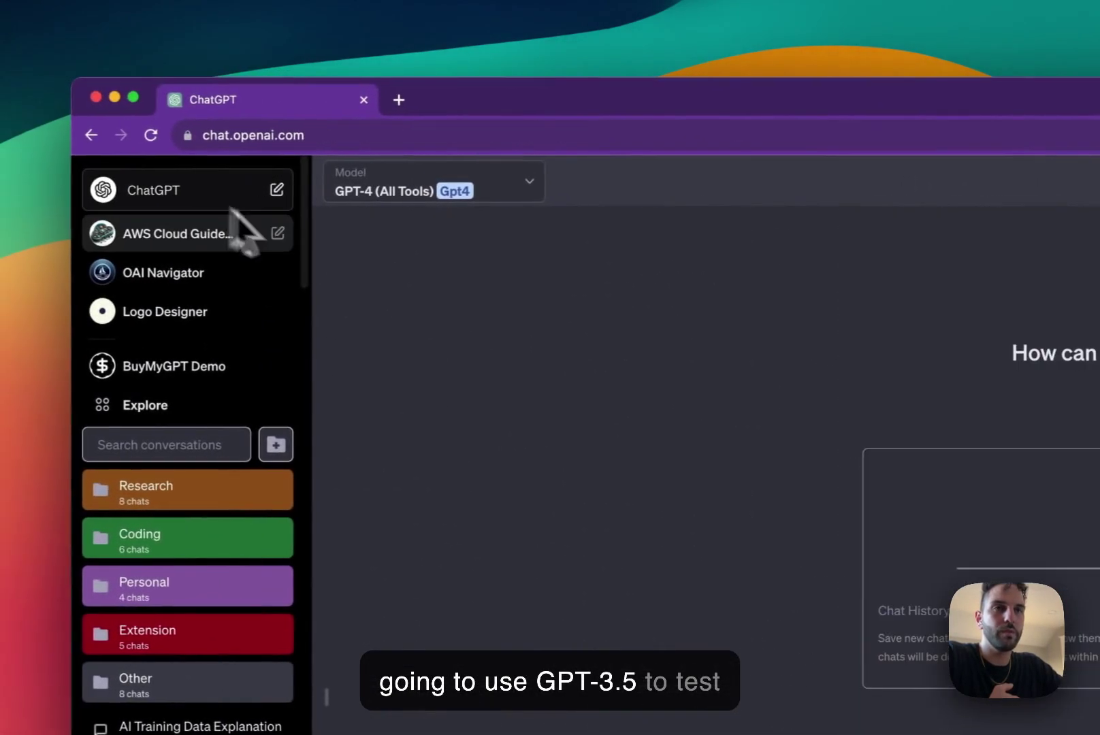
Step: In a new GPT-3.5 chat, send the long Harry Potter chapter for per-chunk summaries
click(463, 193)
click(559, 237)
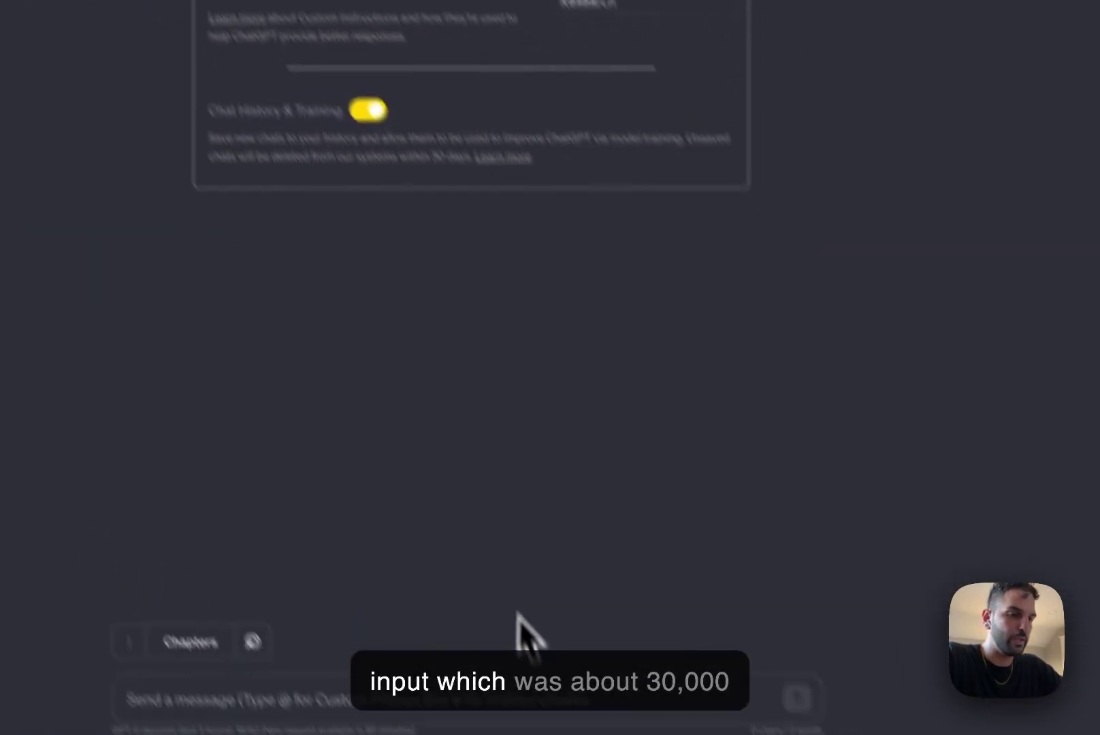
click(534, 704)
key(super+v)
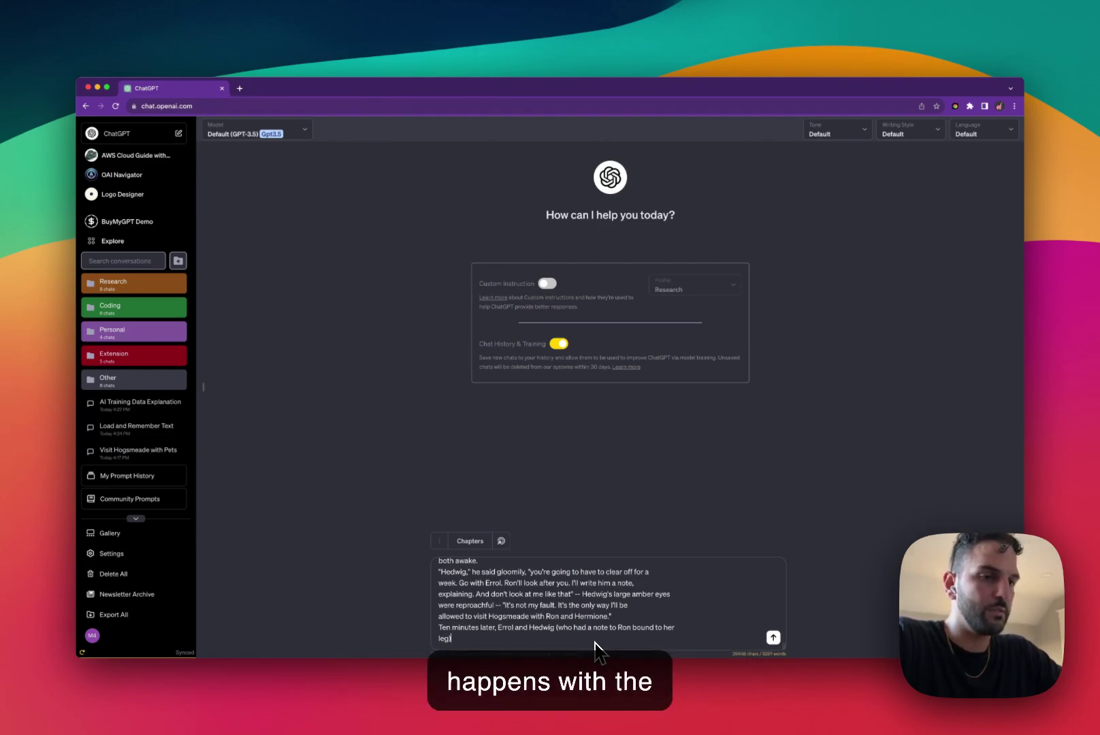
key(Return)
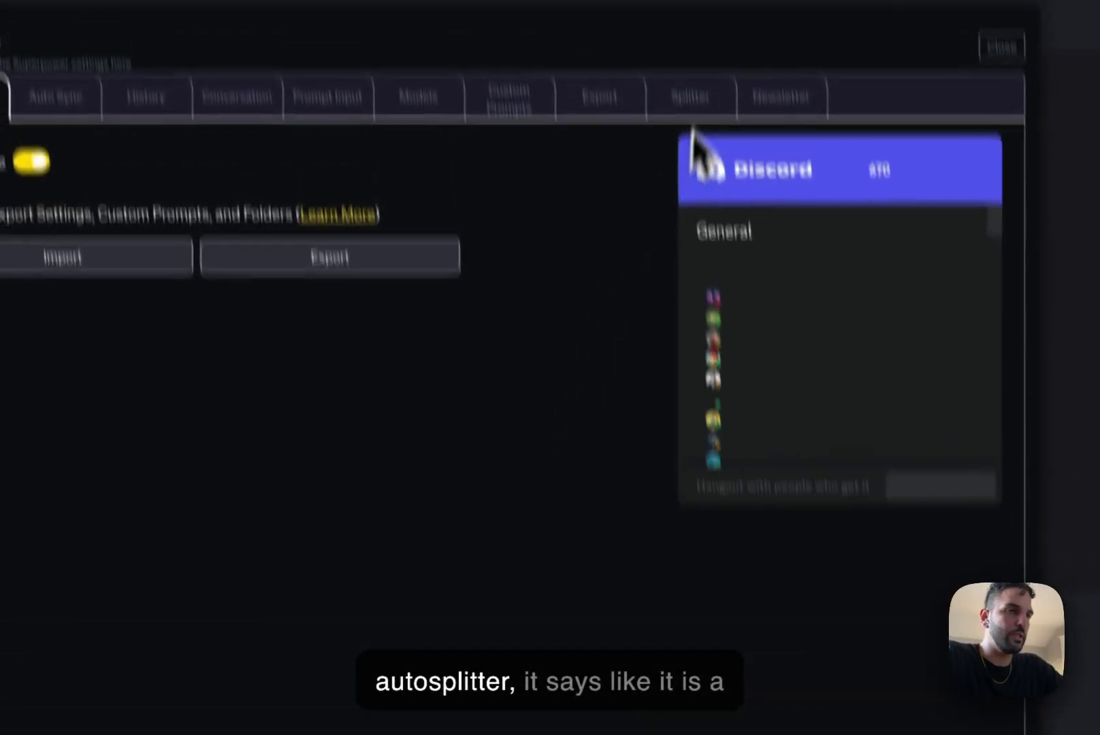
click(701, 235)
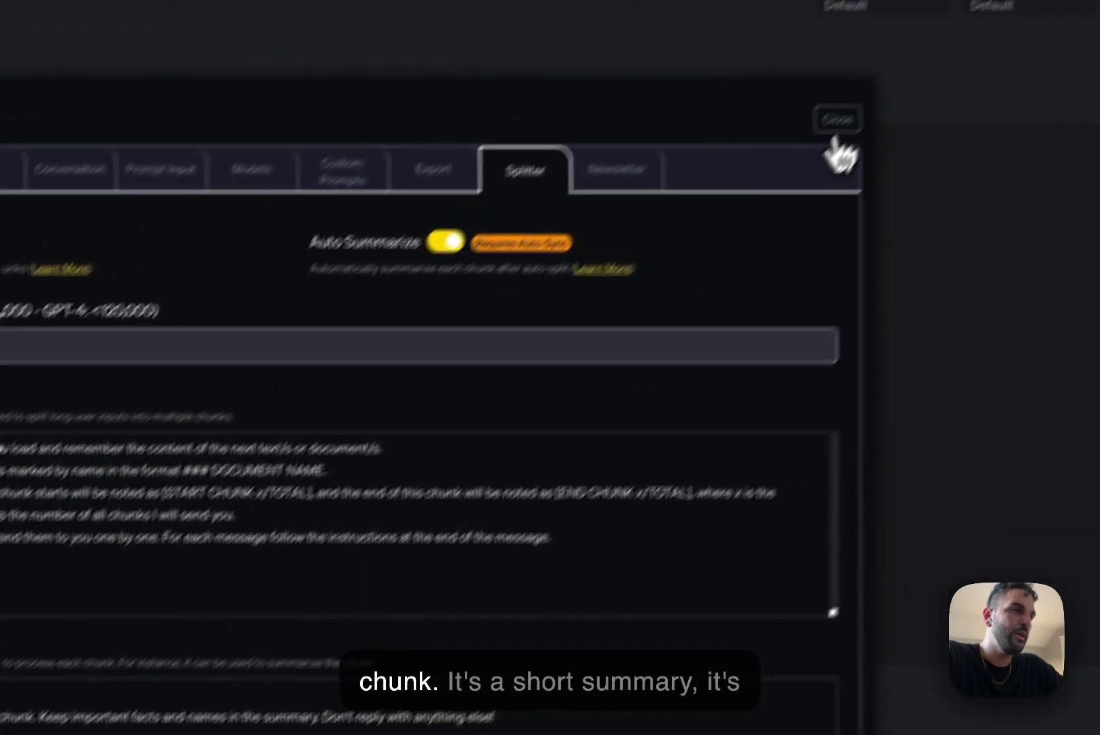
click(836, 122)
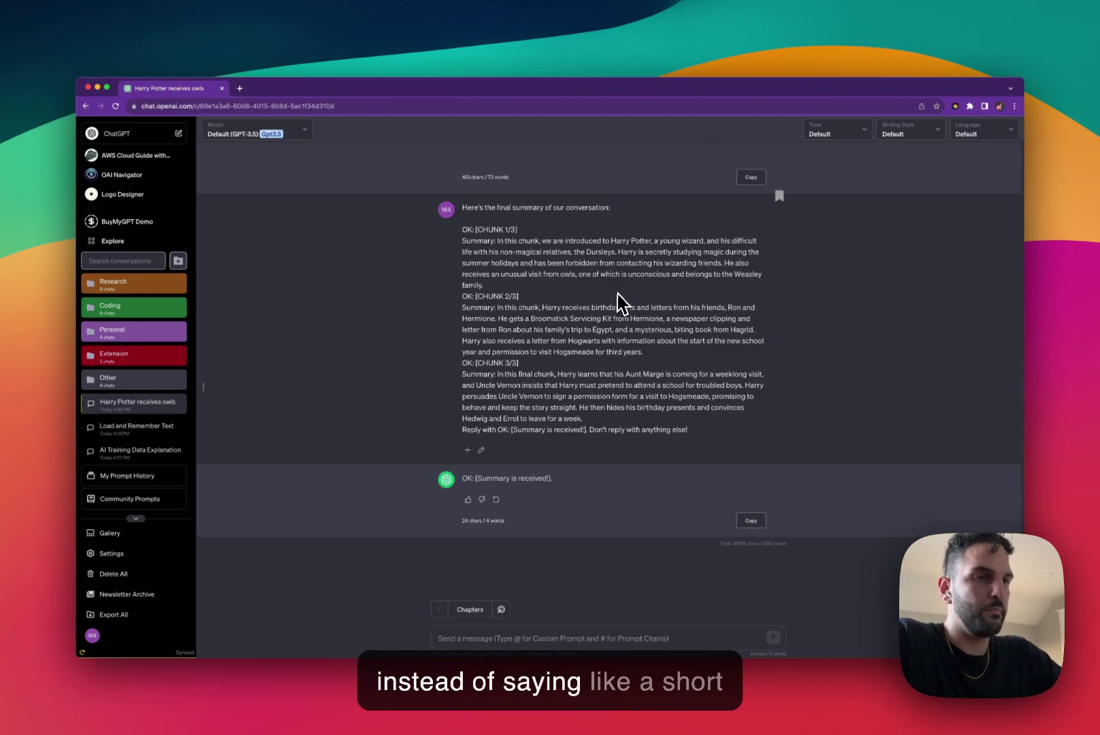
key(super+shift+s)
click(658, 216)
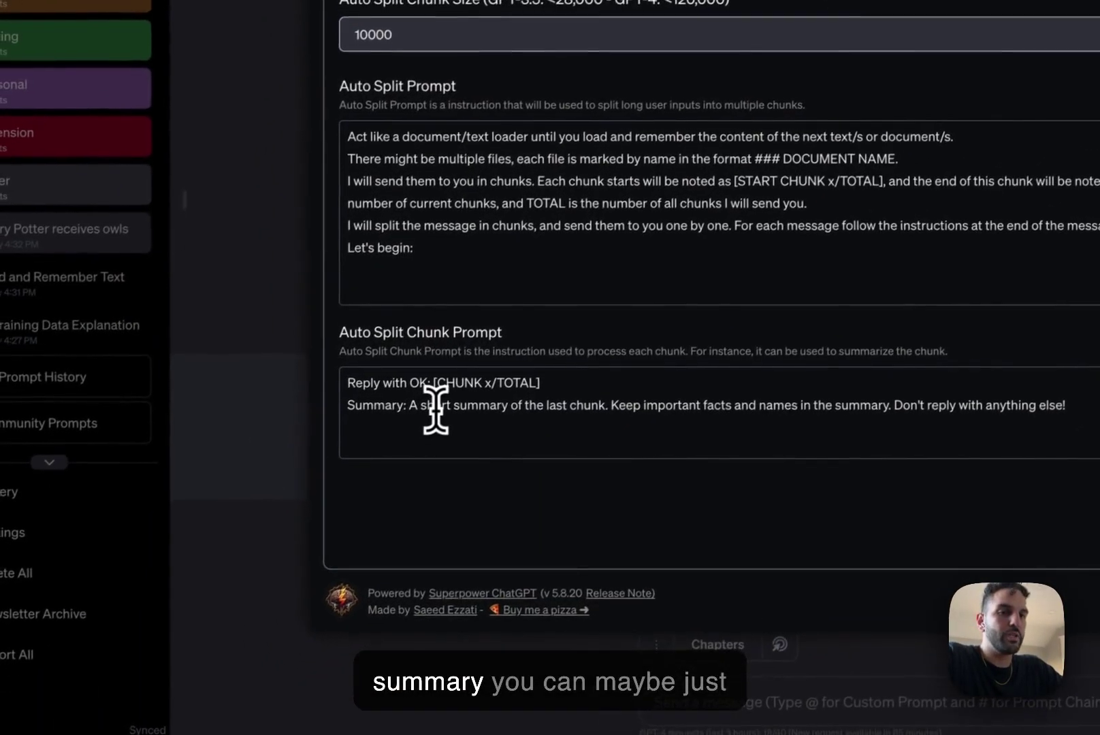
double_click(385, 449)
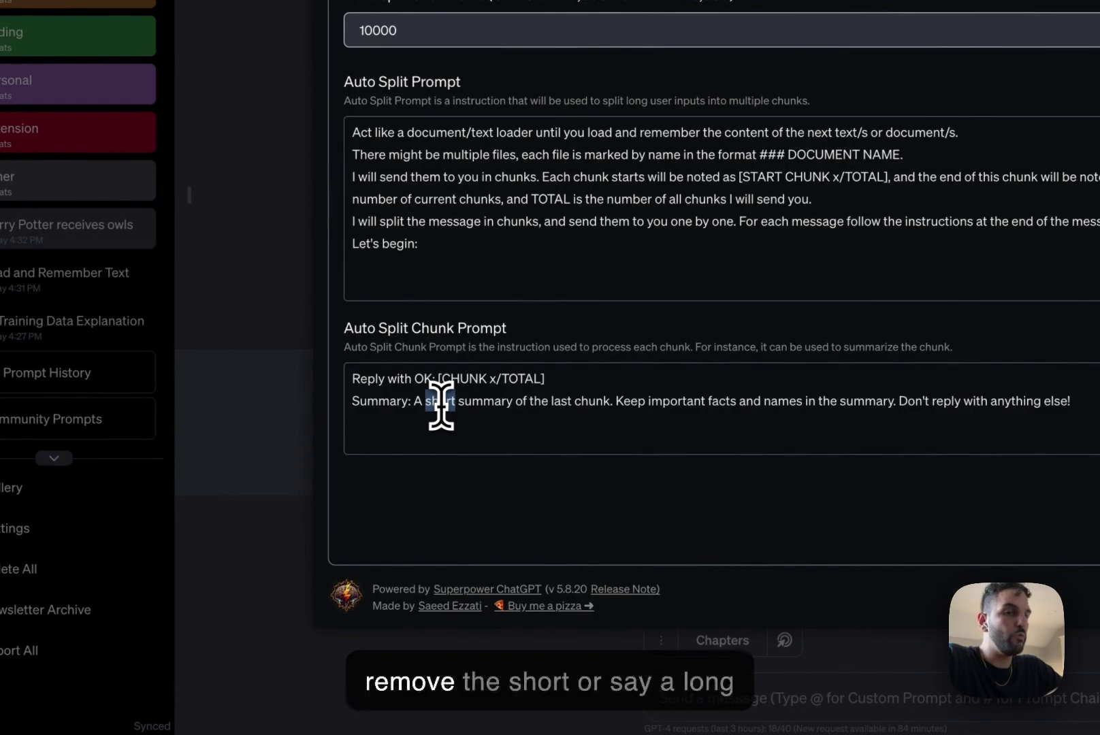
key(BackSpace)
key(BackSpace)
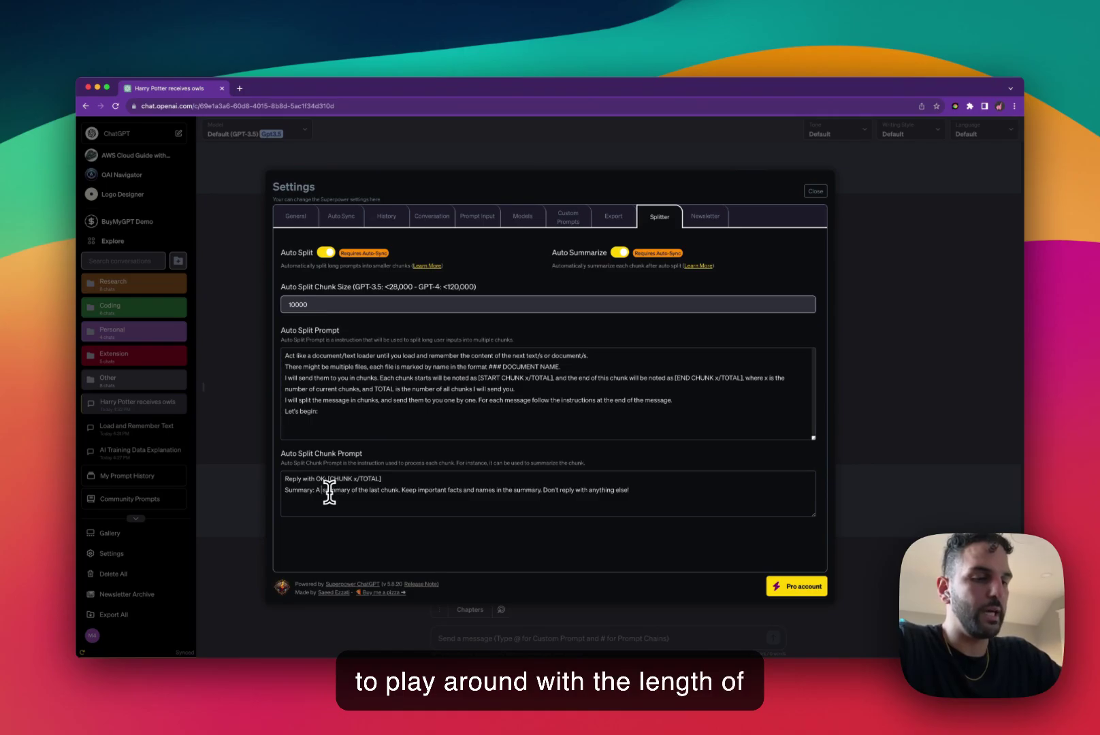
text(short)
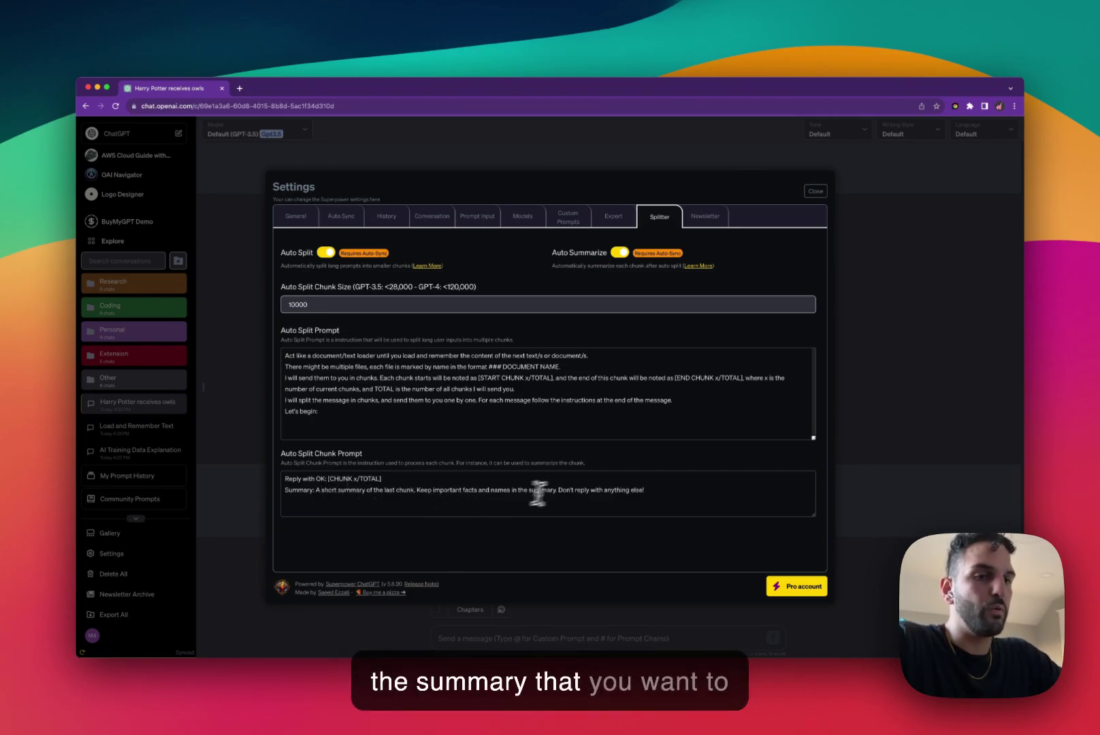